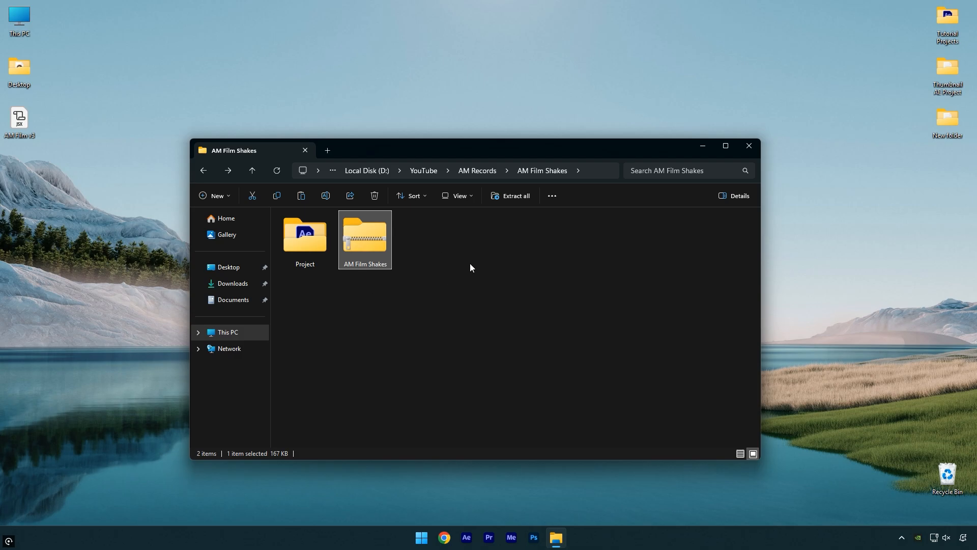
- Extract the AM Film Shakes zip in place and copy the extracted AM Film Shakes folder
left_click(518, 197)
left_click(579, 367)
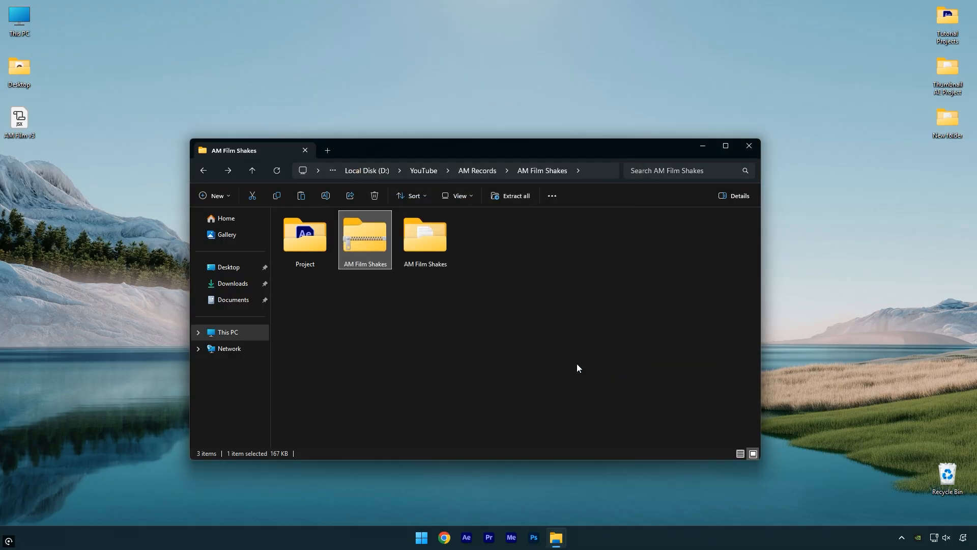
double_click(420, 238)
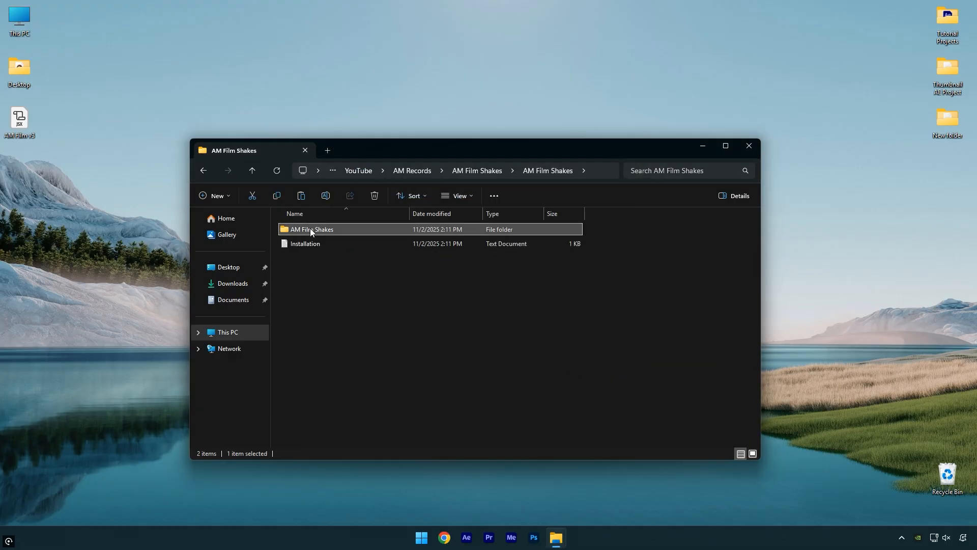
right_click(311, 229)
left_click(360, 246)
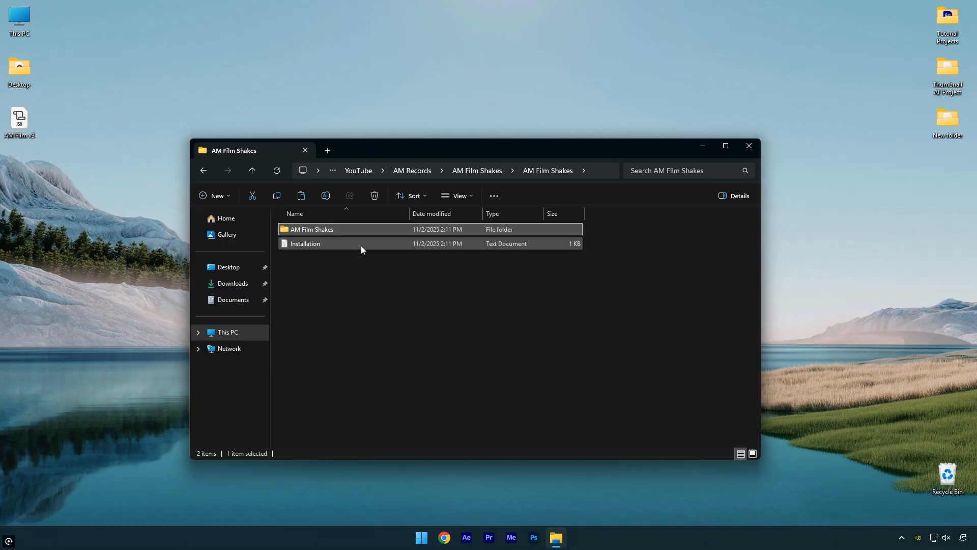
- Paste the folder into Documents > Adobe > After Effects 2025 > User Presets
double_click(22, 30)
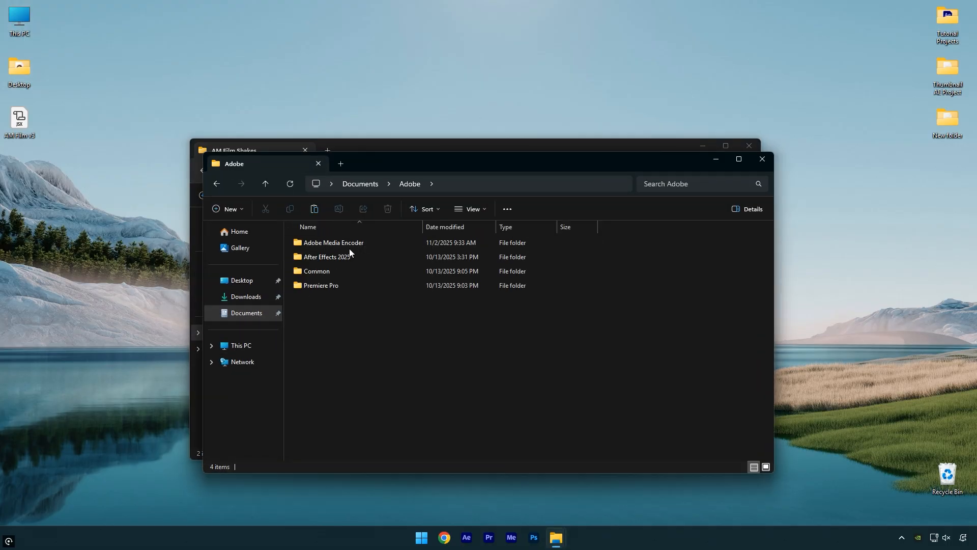
double_click(358, 257)
double_click(359, 257)
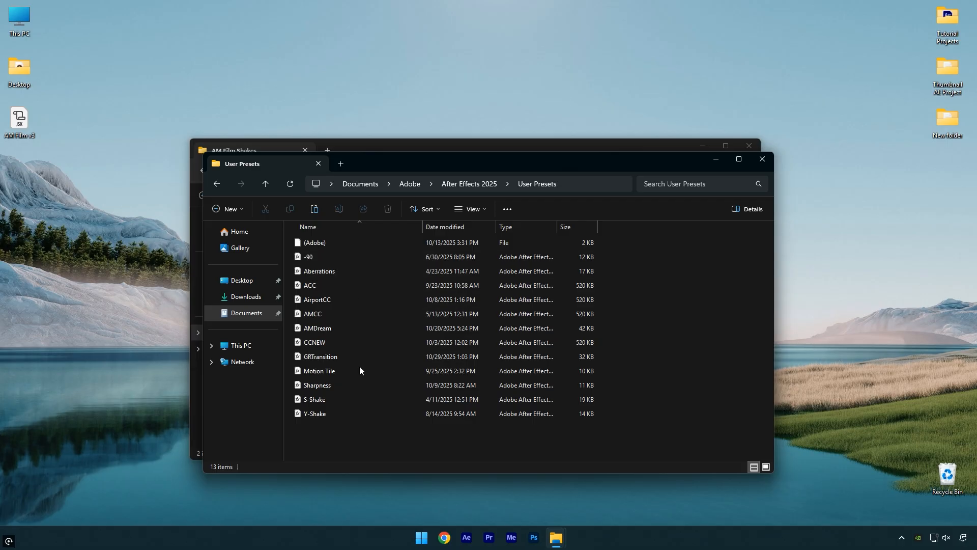
right_click(314, 438)
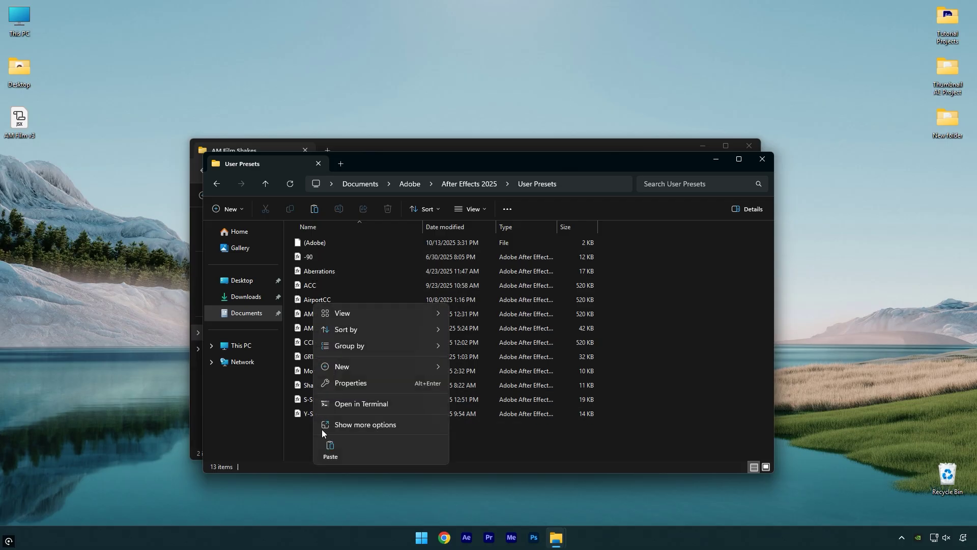
left_click(338, 454)
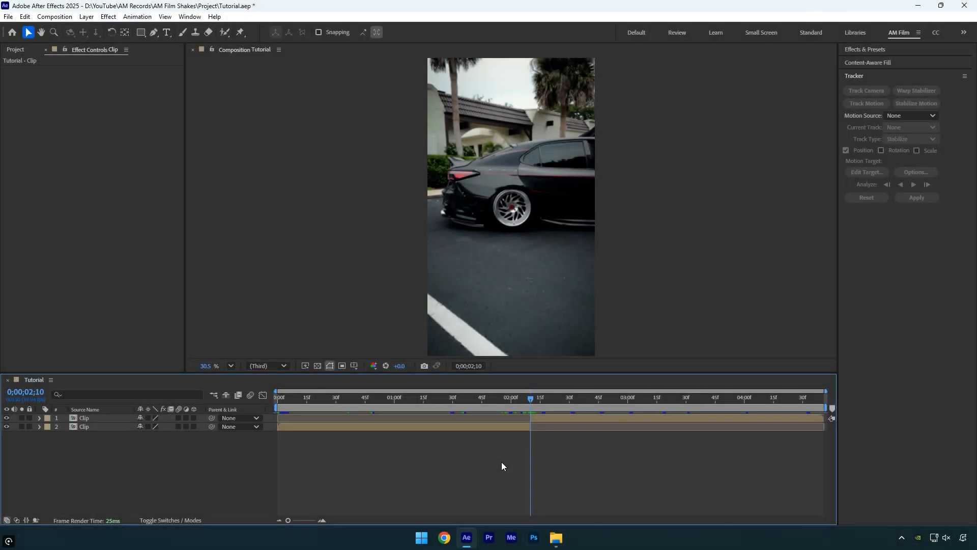
- Expand User Presets > AM Film Shakes > 1080p Vertical and drag Glitchy onto the top Clip layer
left_click(853, 50)
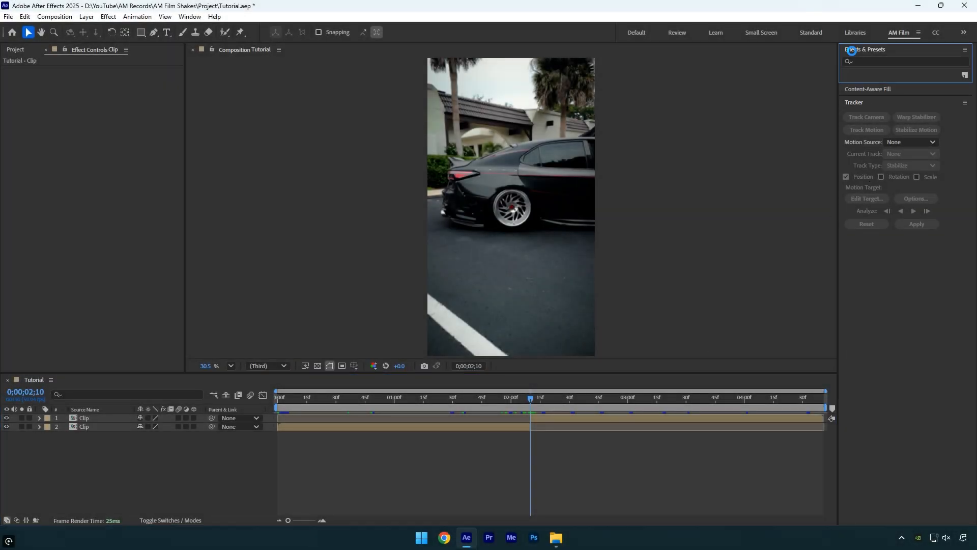
left_click(842, 72)
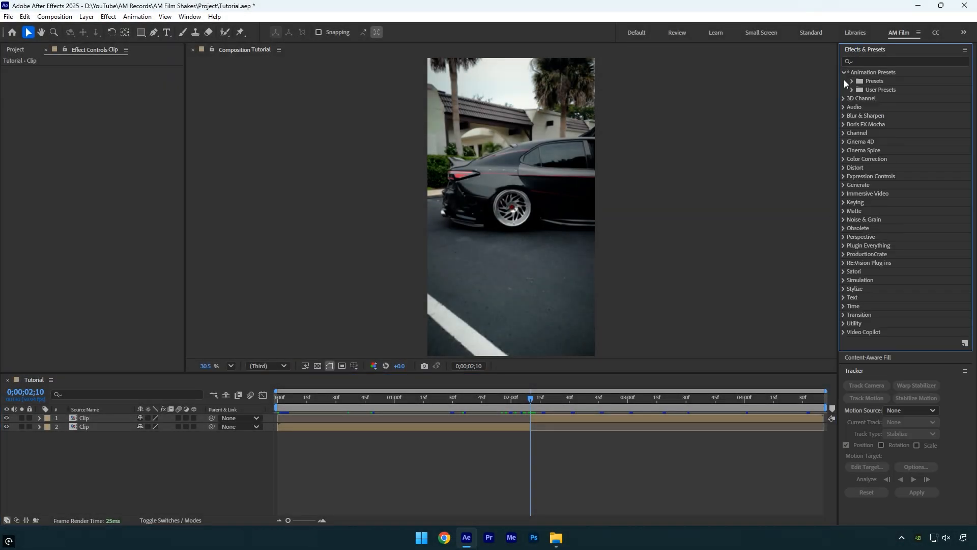
left_click(849, 89)
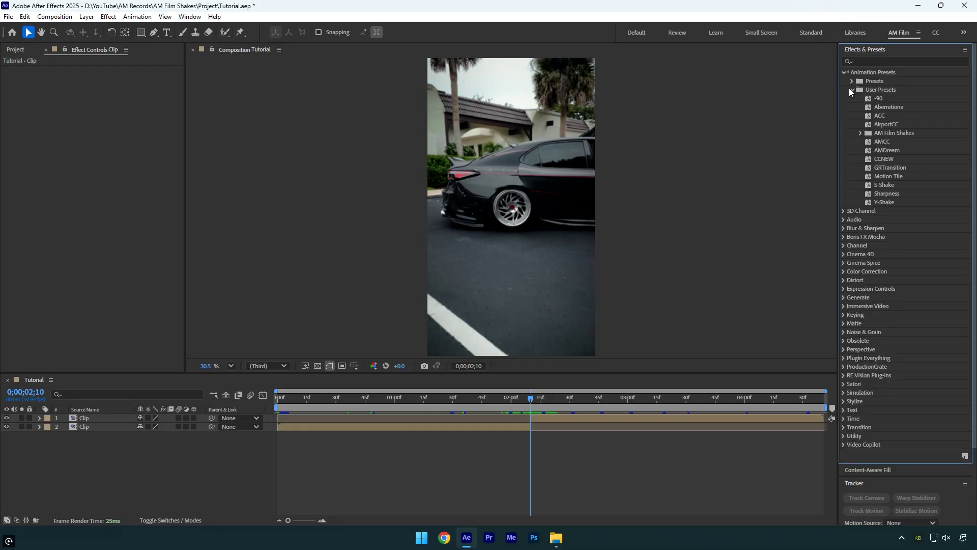
left_click(859, 134)
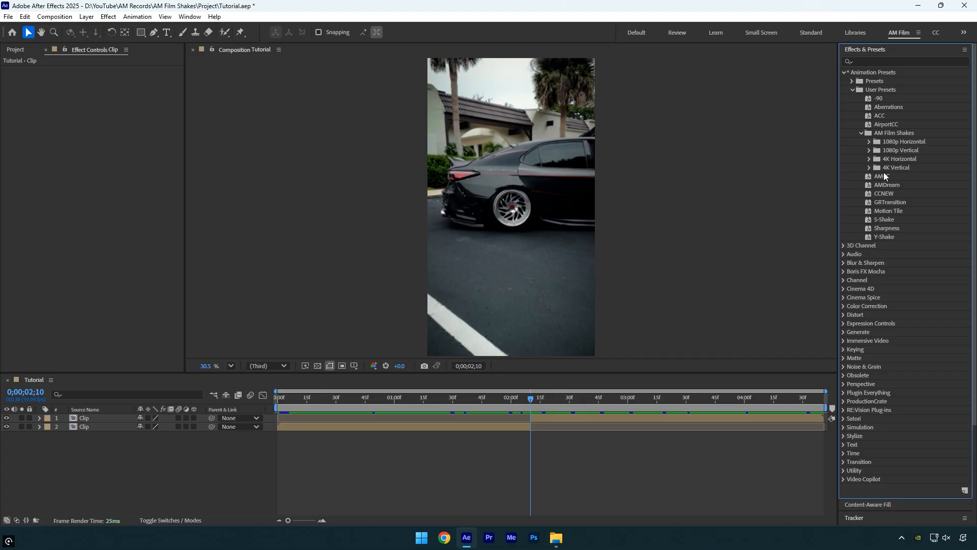
left_click(869, 150)
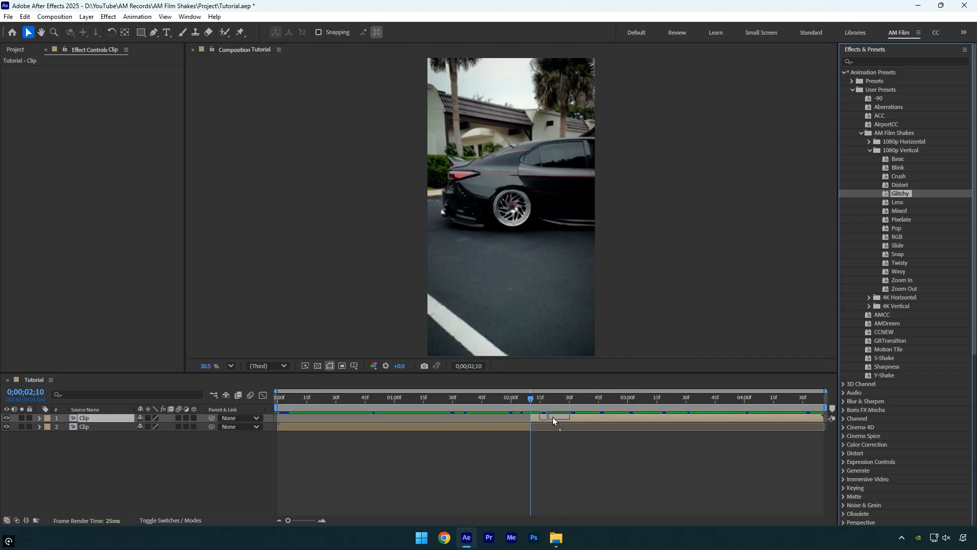
mouse_move(552, 417)
left_mouse_down()
mouse_move(488, 395)
mouse_move(533, 400)
left_mouse_up()
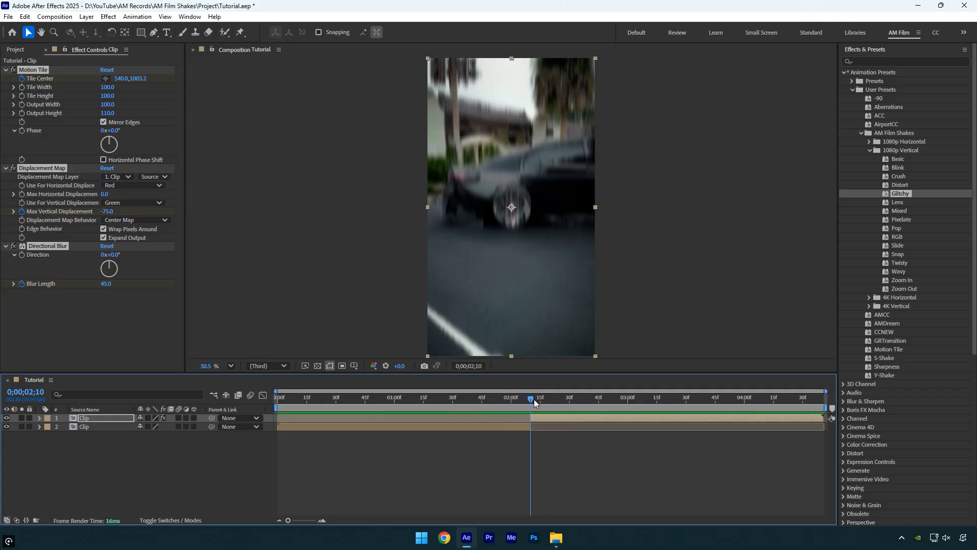
- Add Adjustment Layer 1 above the clips and trim its end just past the cut
right_click(202, 461)
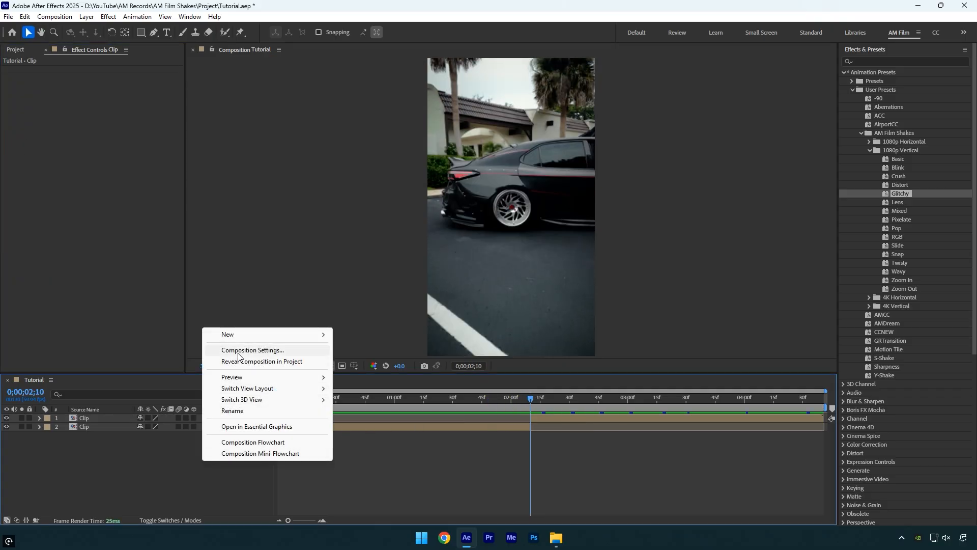
mouse_move(227, 335)
left_click(366, 417)
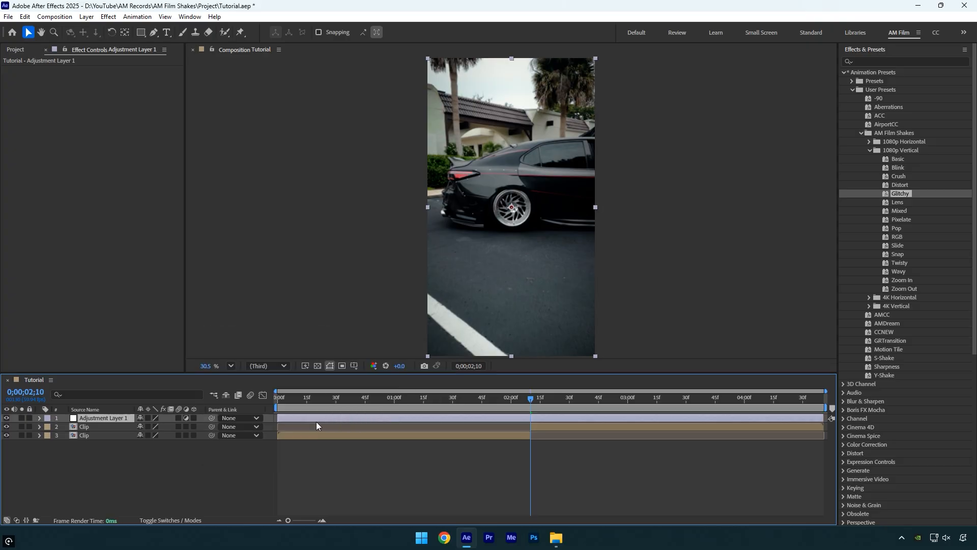
key("space")
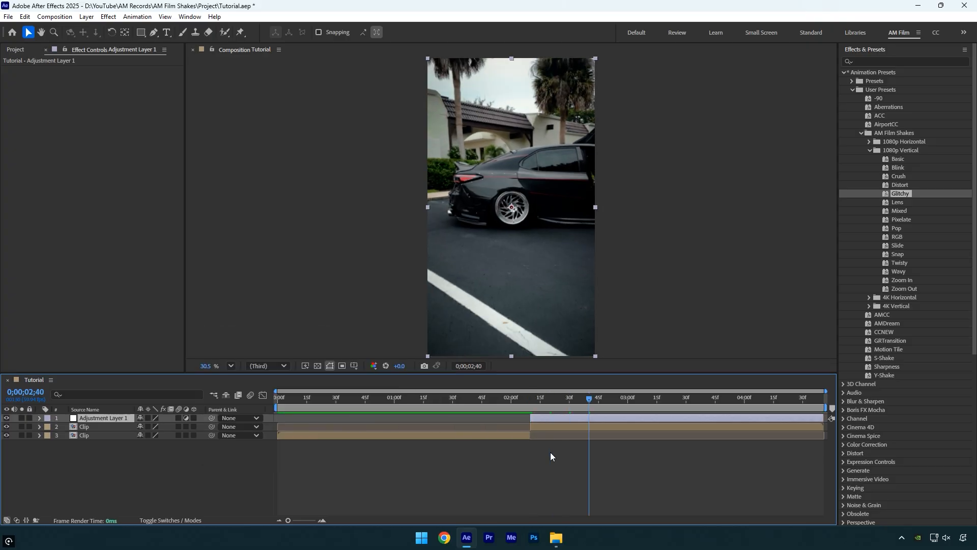
key("alt+bracketright")
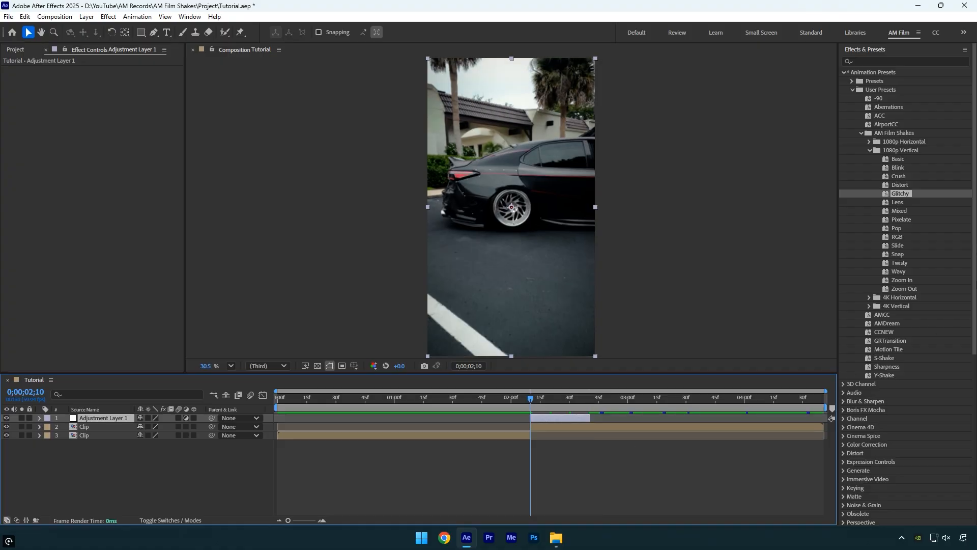
- Apply the Slide shake to the adjustment layer and preview it across the cut
double_click(897, 244)
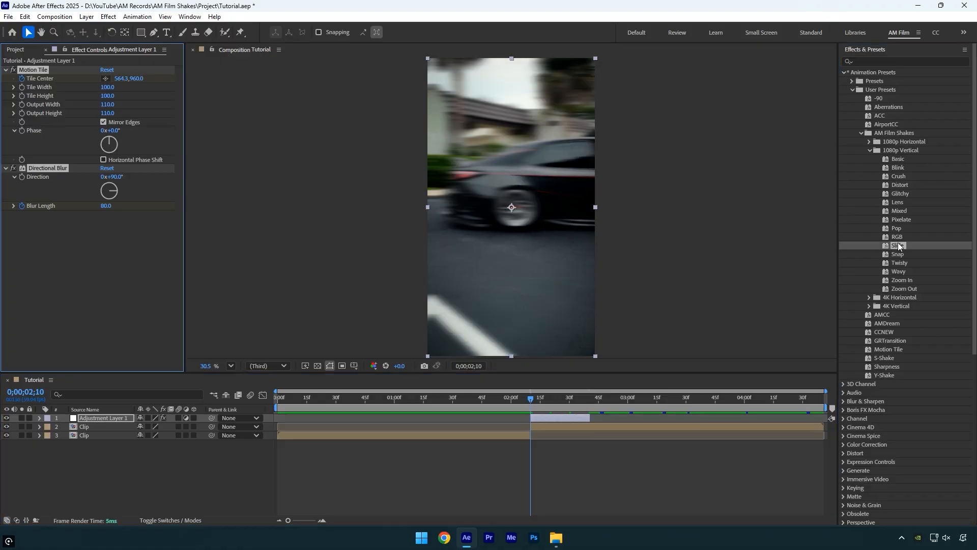
left_click(487, 395)
key("space")
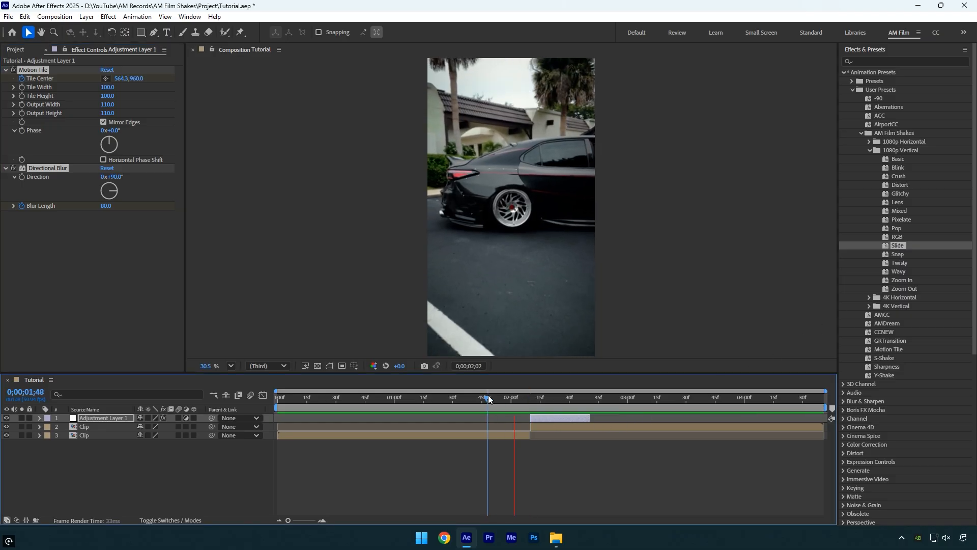
left_click(507, 399)
left_click_drag(508, 400, 511, 399)
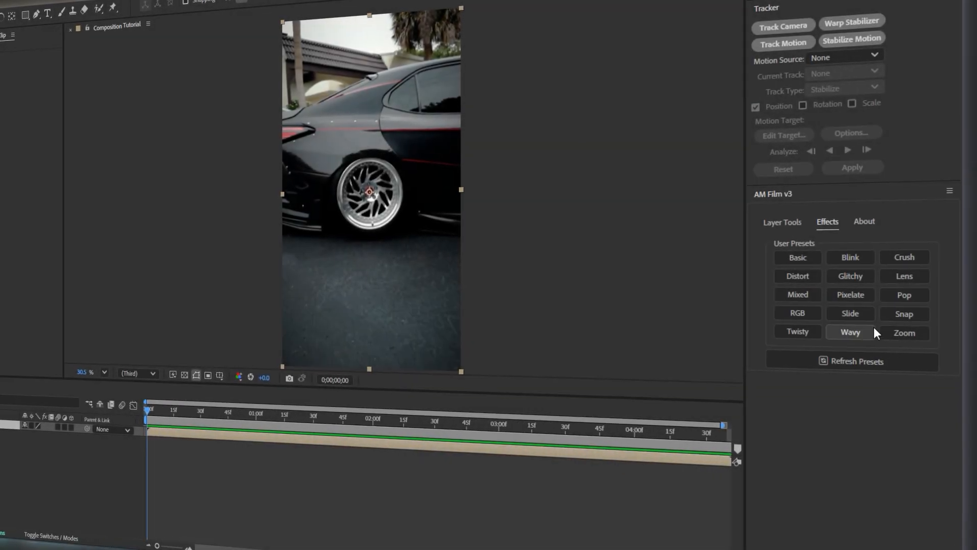
- Add the Slide shake as its own layer from the AM Film v3 panel's User Presets
left_click(876, 309)
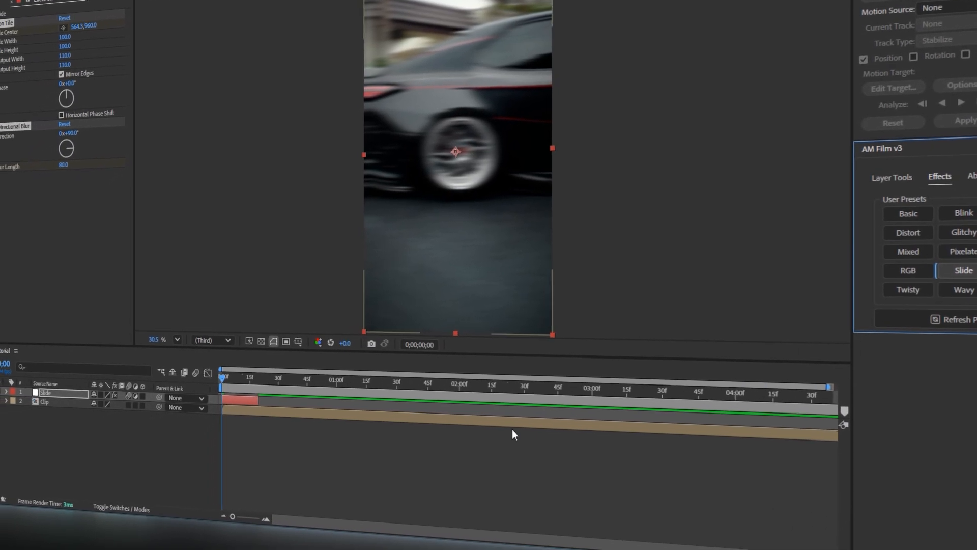